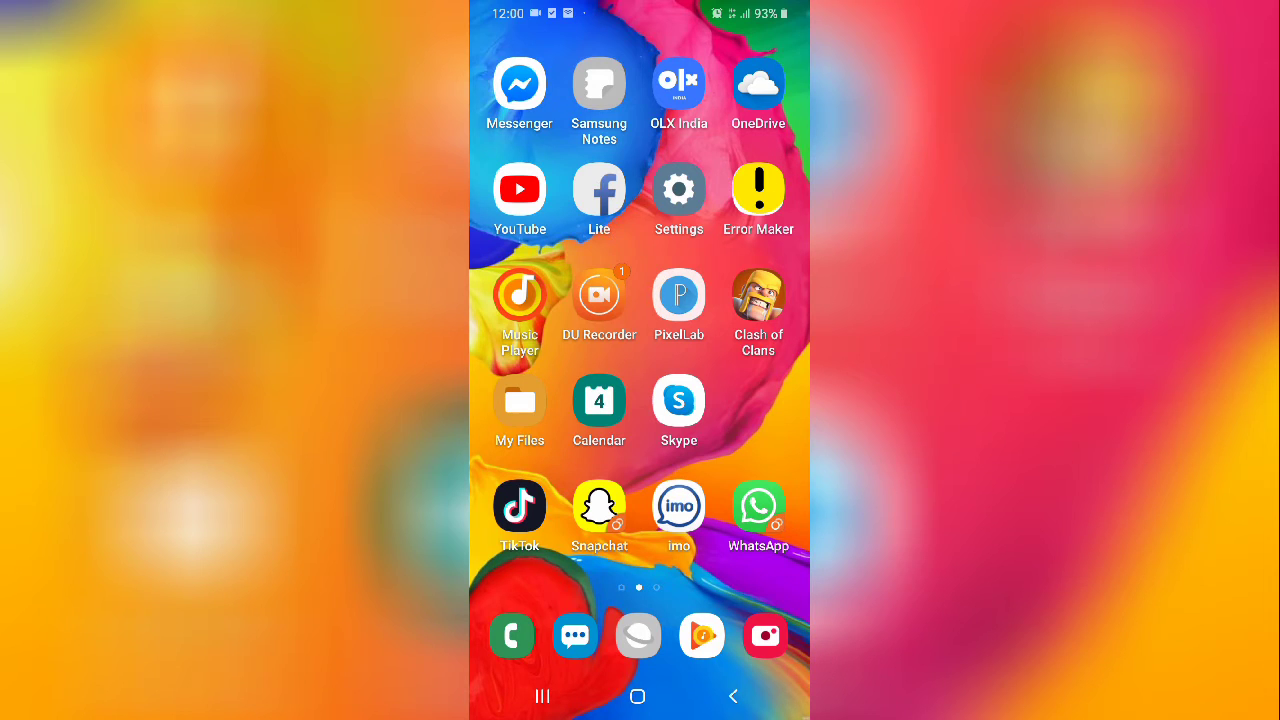
Step: Swipe back to the first home page and launch the Phone app's dialer keypad
drag(520, 400, 760, 400)
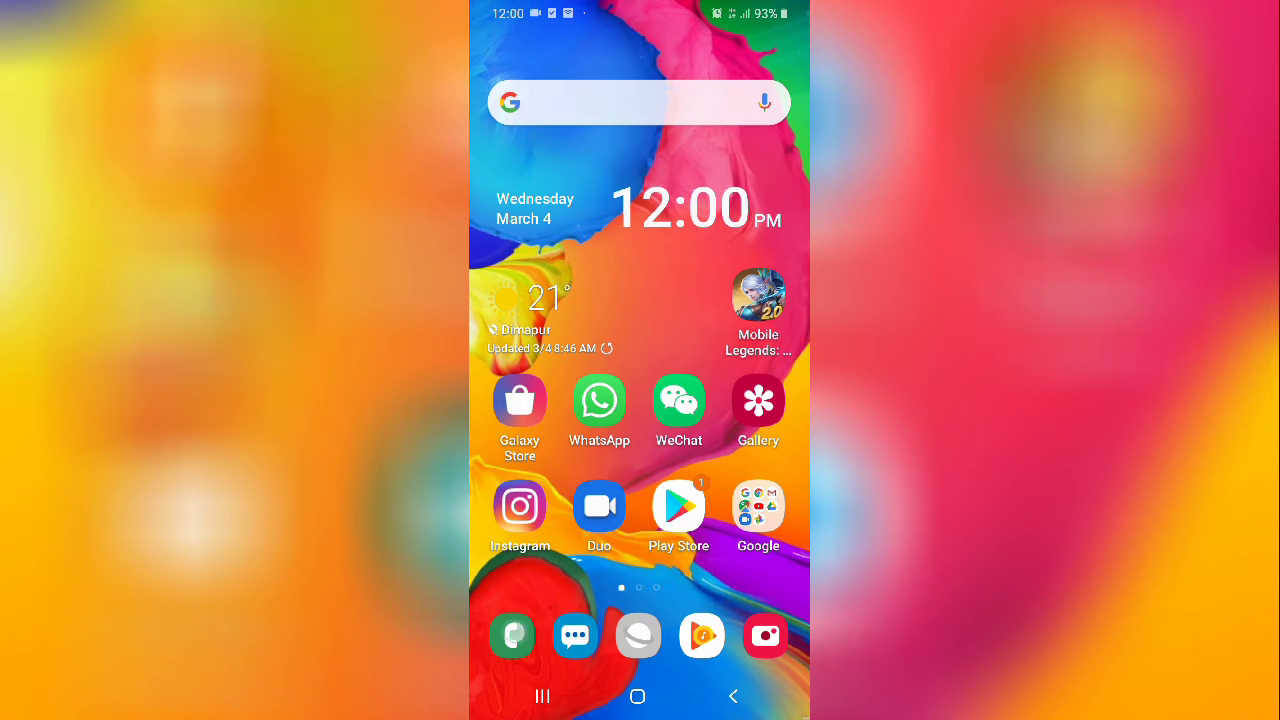
click(513, 636)
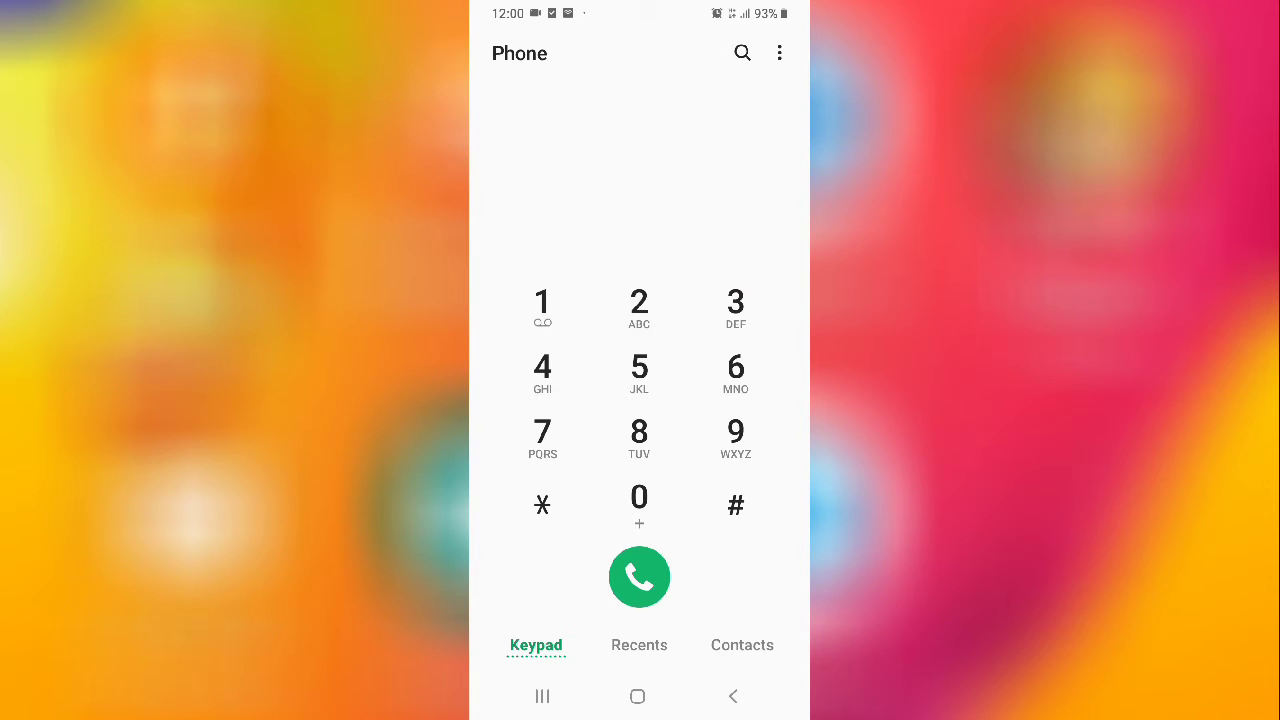
Step: Open Call settings from the dialer's three-dot menu
click(779, 53)
click(700, 152)
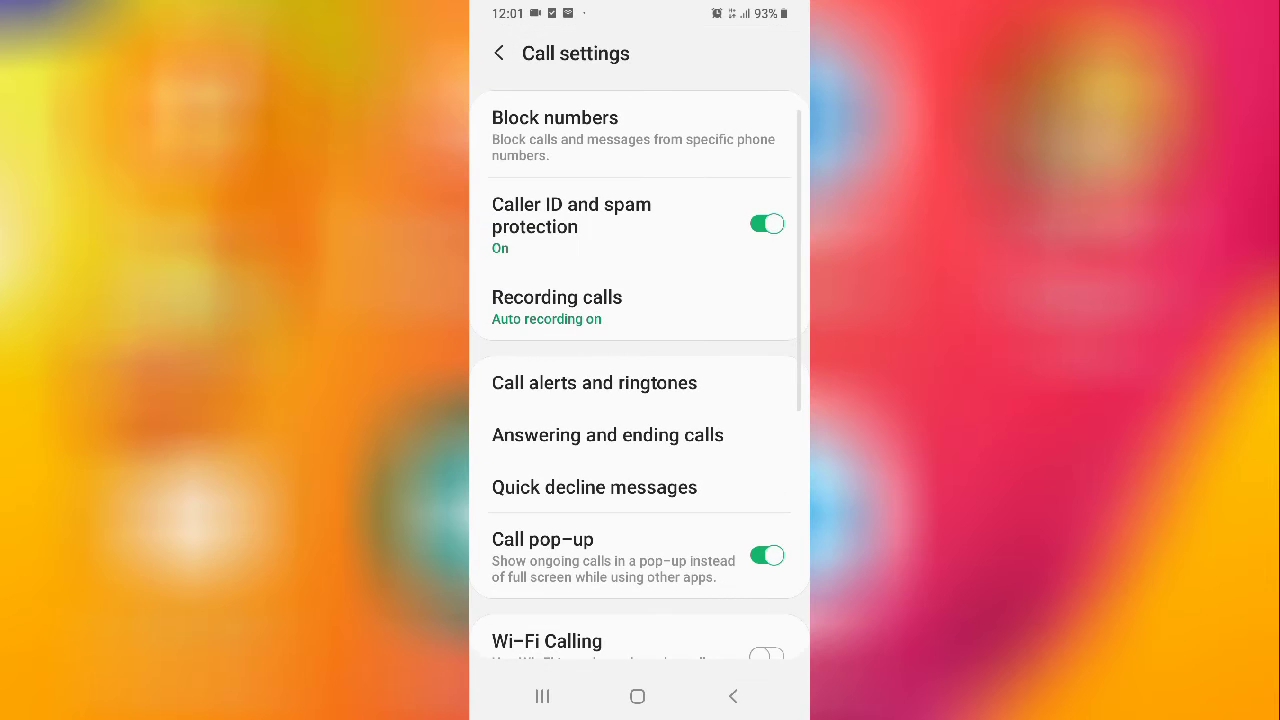
scroll(637, 400, down, 5)
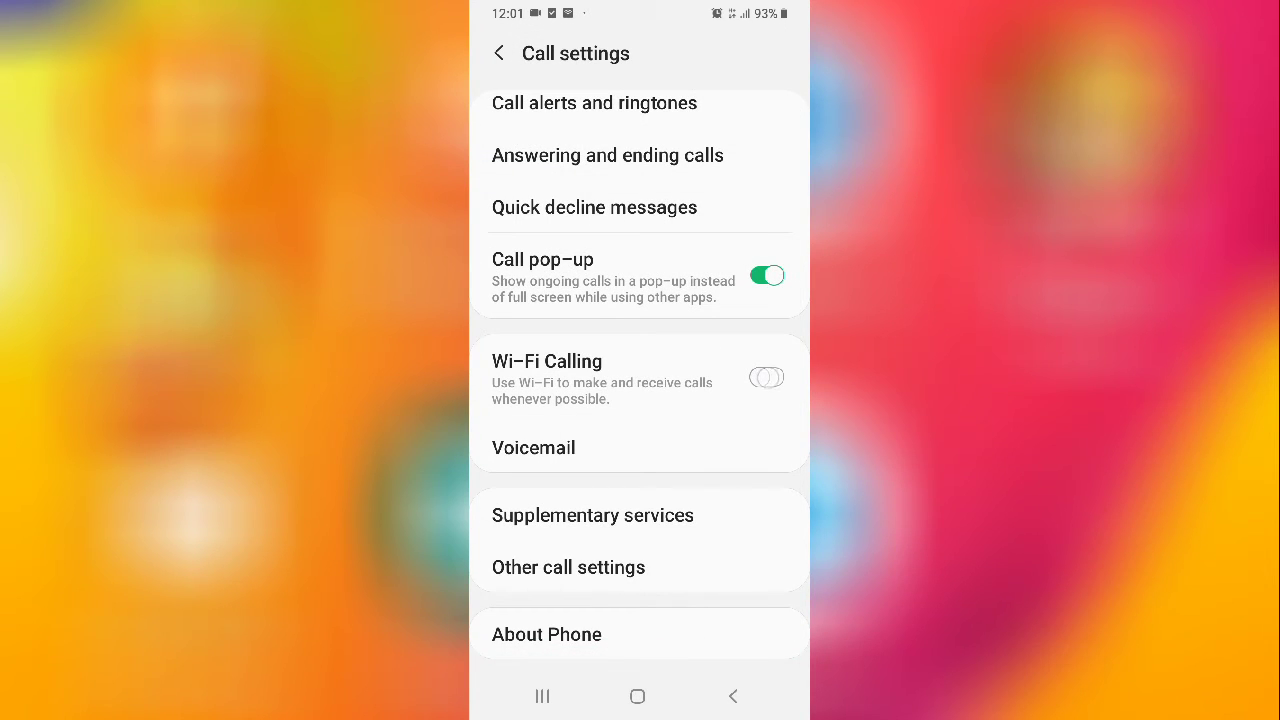
Step: Switch the Wi-Fi Calling toggle on and confirm with 'Turn on'
click(766, 377)
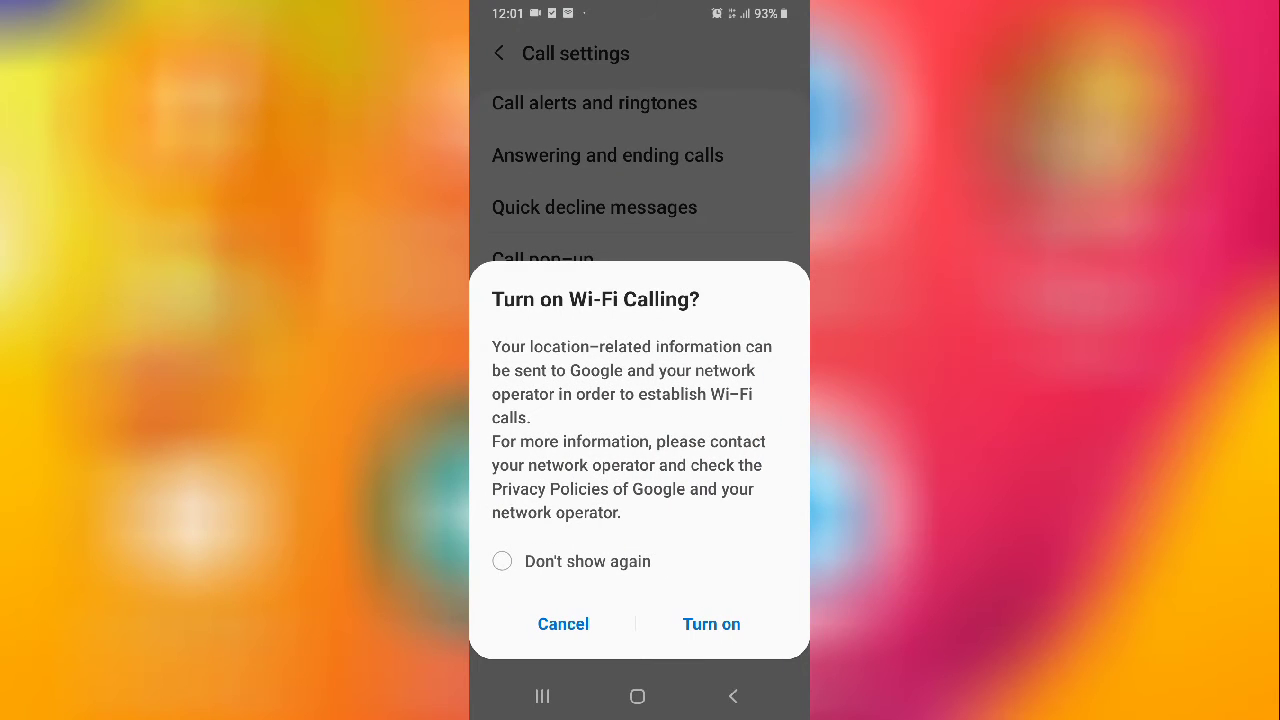
click(711, 624)
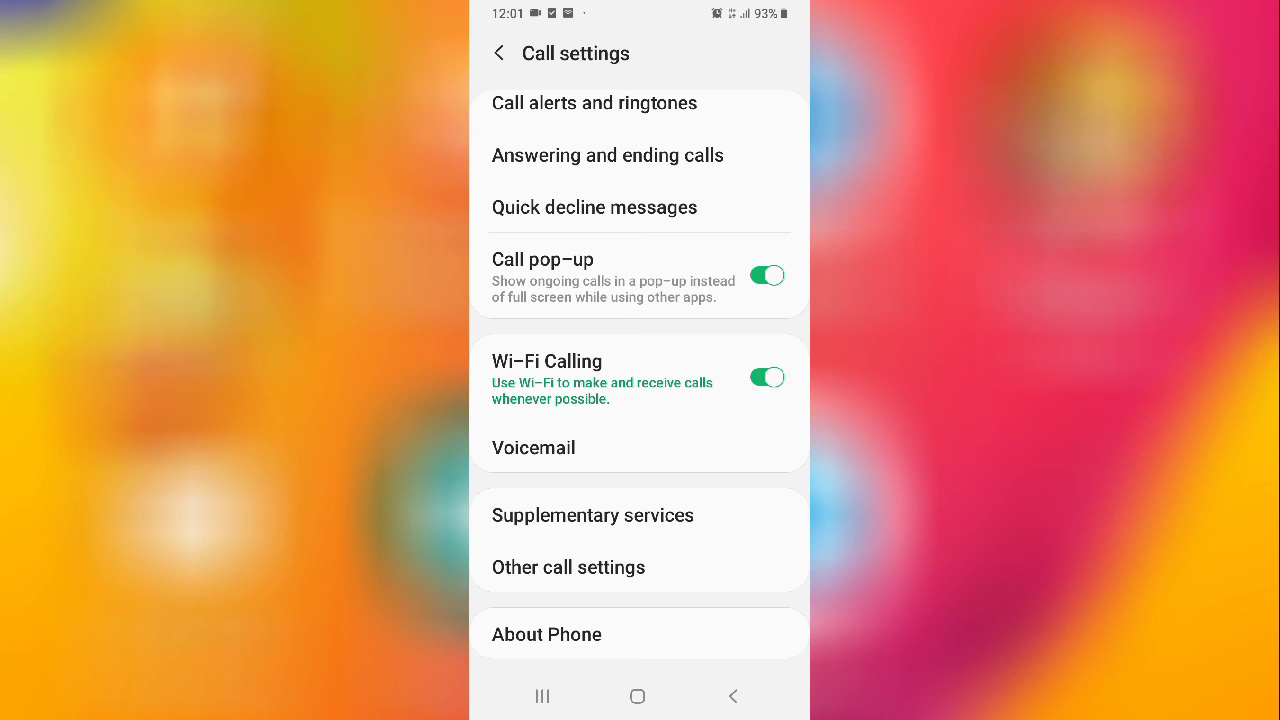
Step: Switch Wi-Fi Calling off, then go back to the keypad and the home screen
click(767, 377)
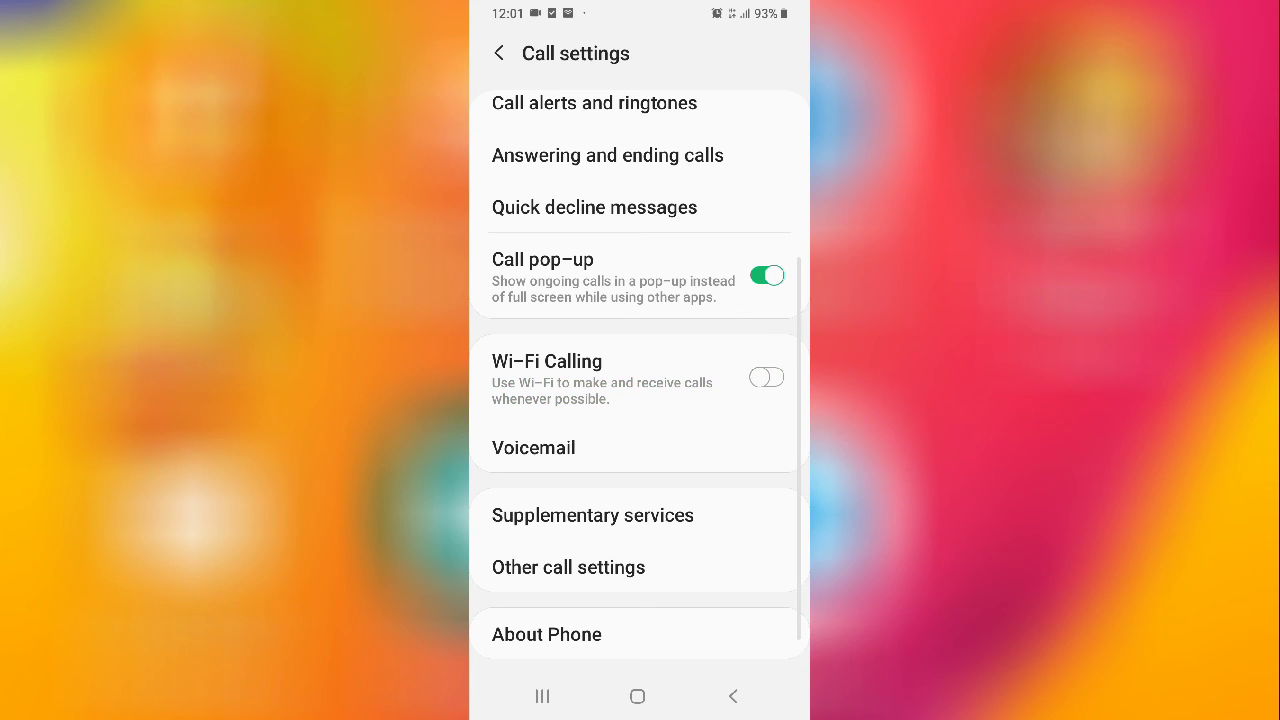
click(733, 696)
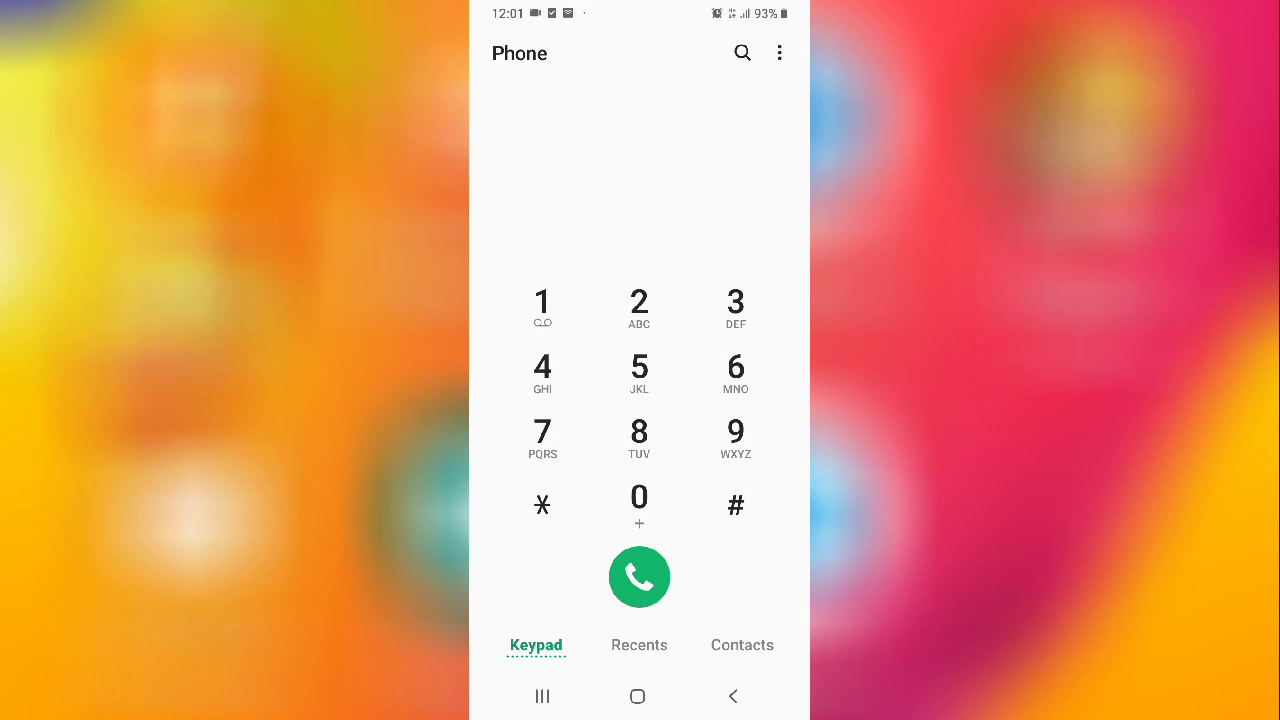
click(637, 696)
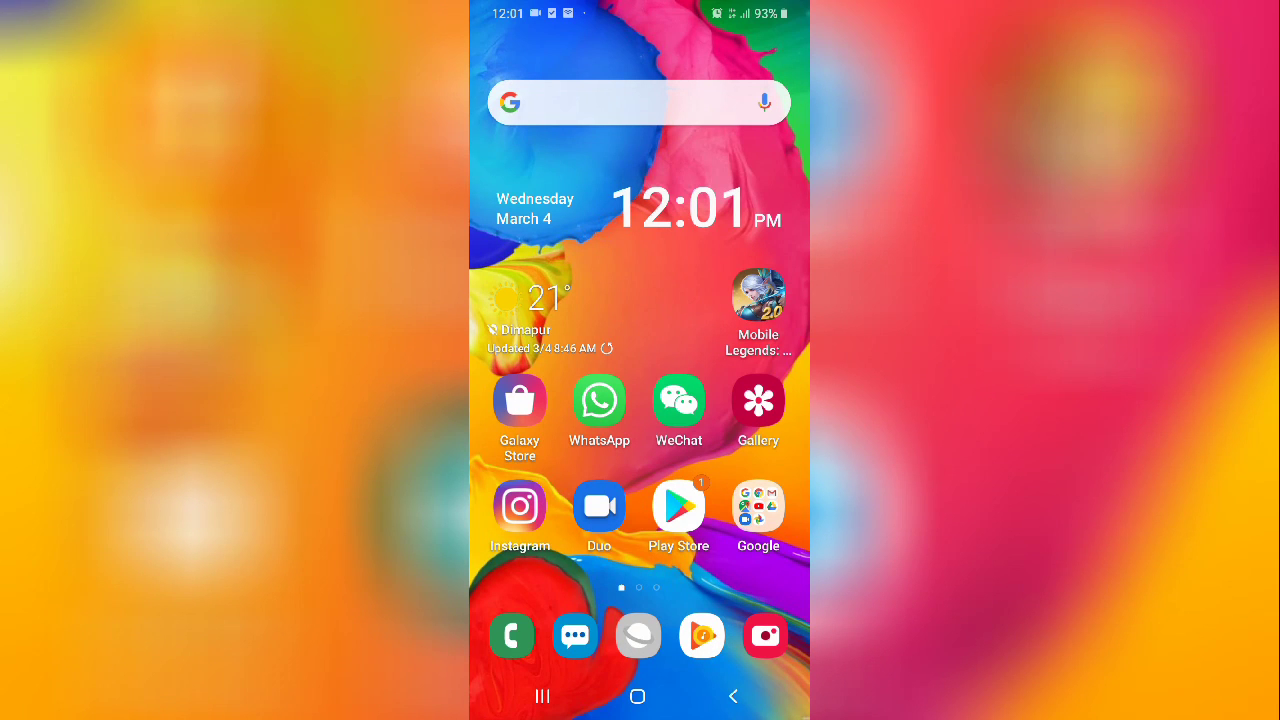